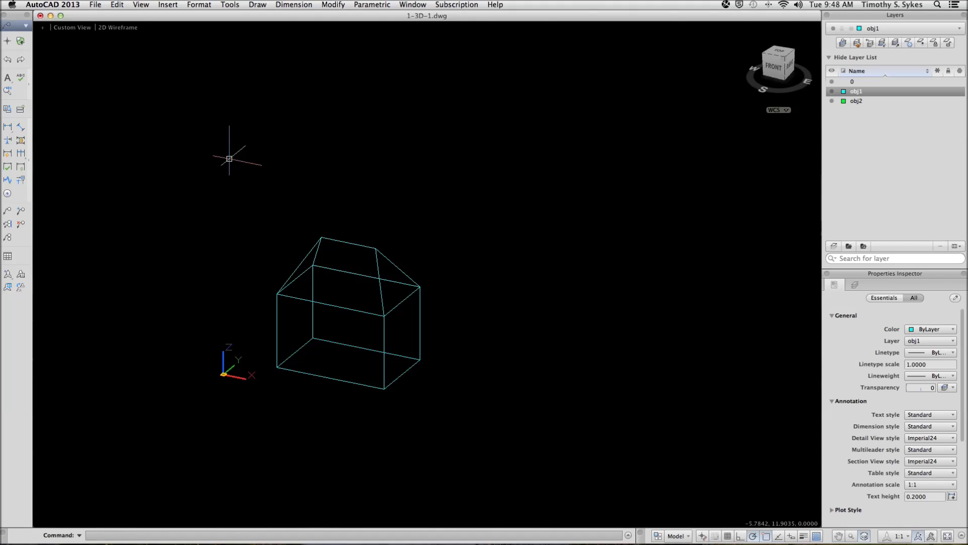
Step: Set the default thickness for new objects and switch the visual style to Hidden
text(hickness)
key(Return)
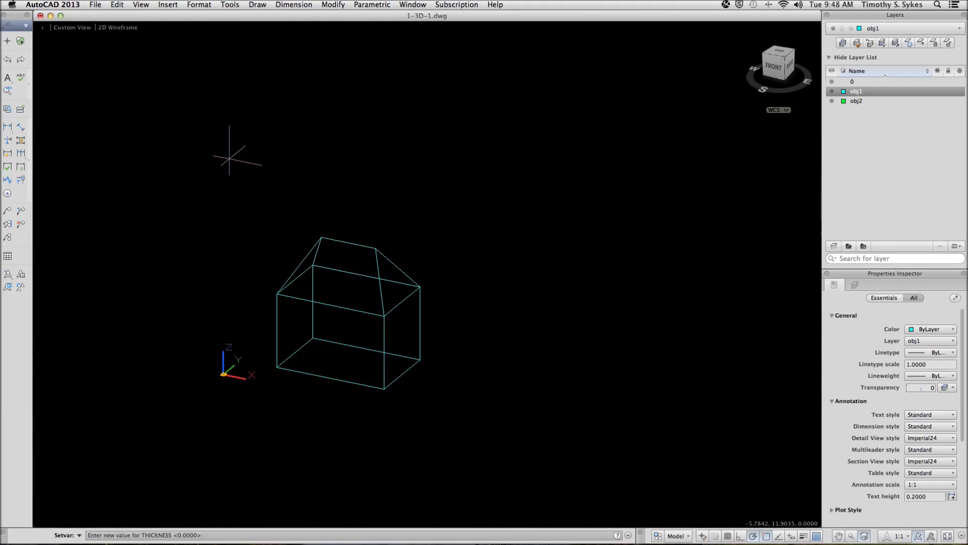
key(Return)
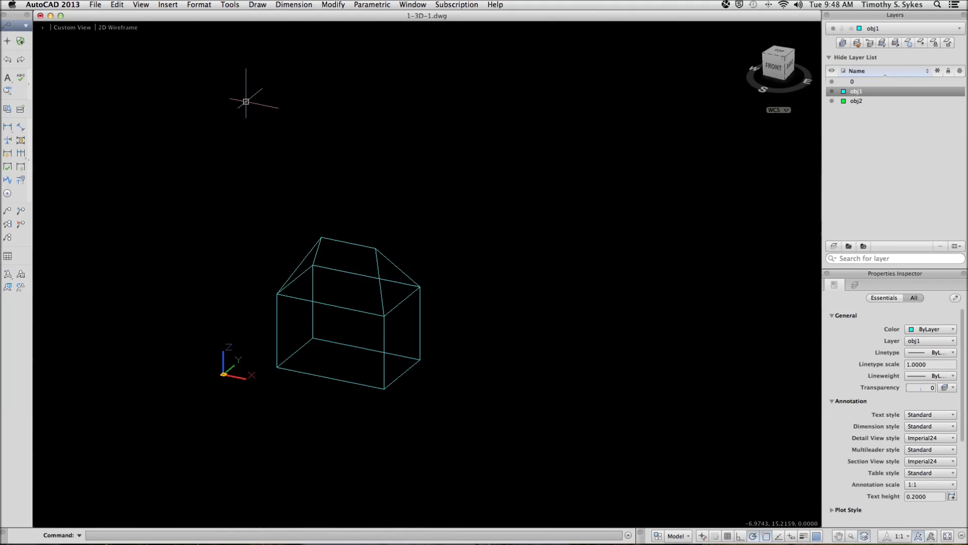
click(116, 28)
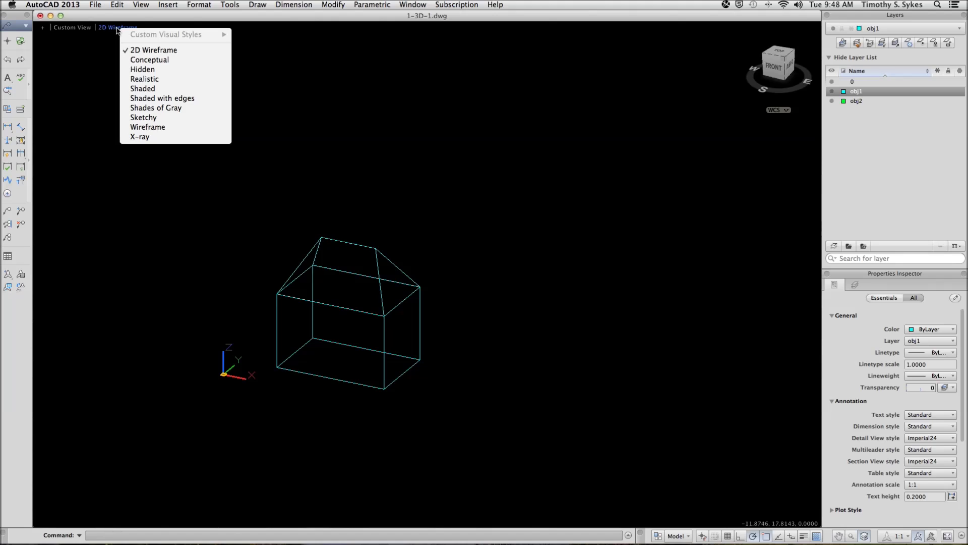
click(143, 69)
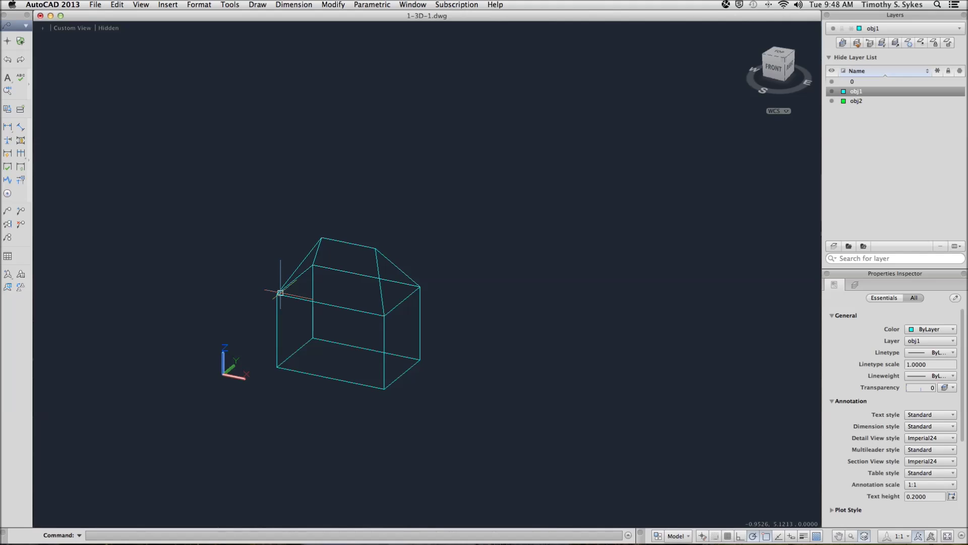
Step: Draw the front wall of a second box as a line from 6,1, 3 units long at 0 degrees
text(l)
key(Return)
text(6,)
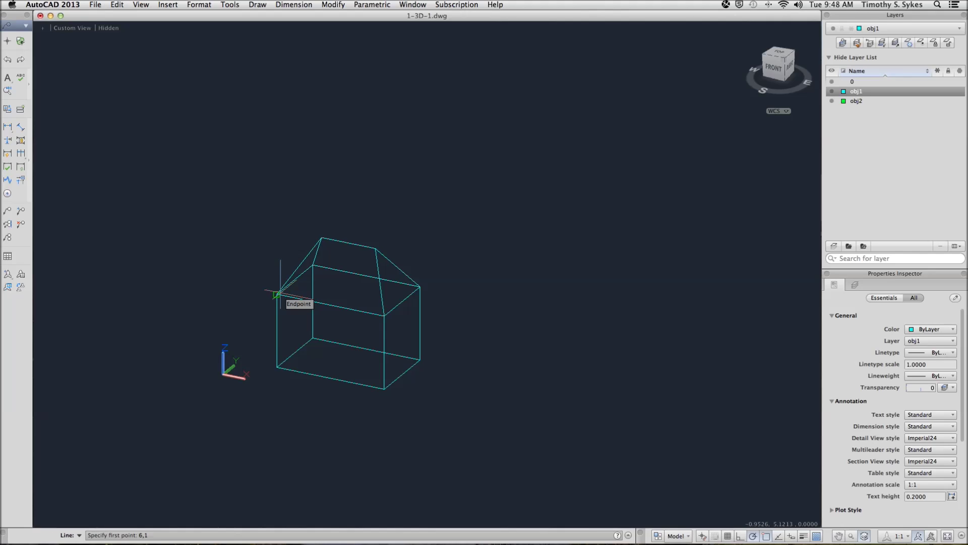
text(1)
key(Return)
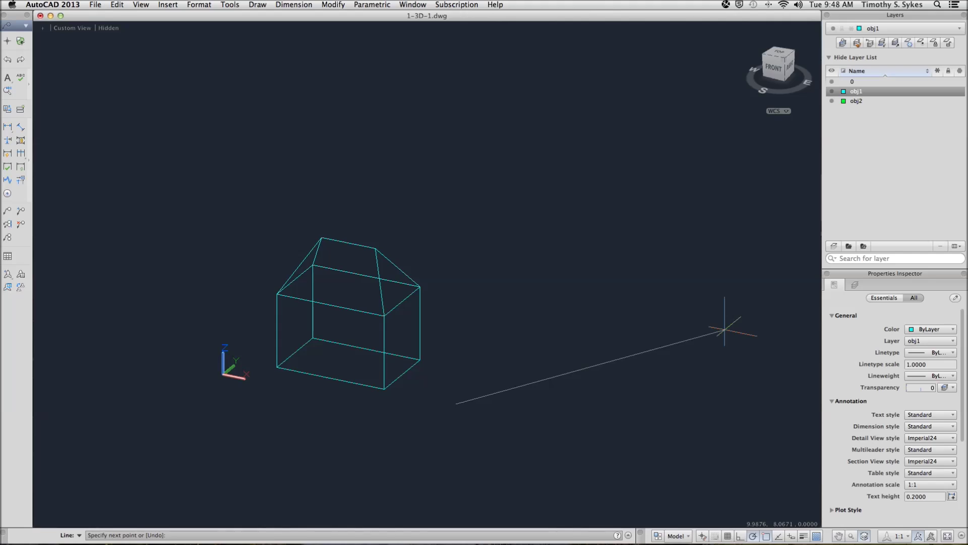
text(@3<)
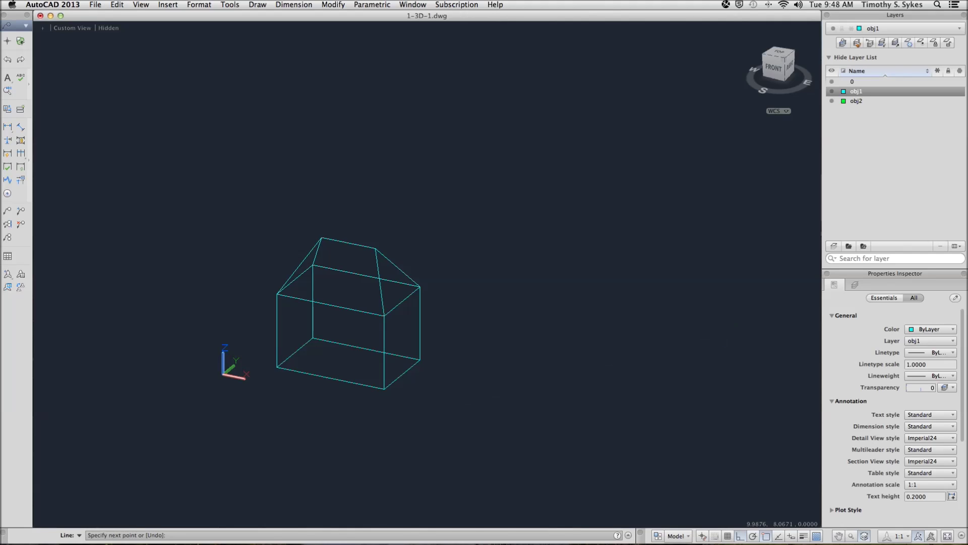
text(0)
key(Return)
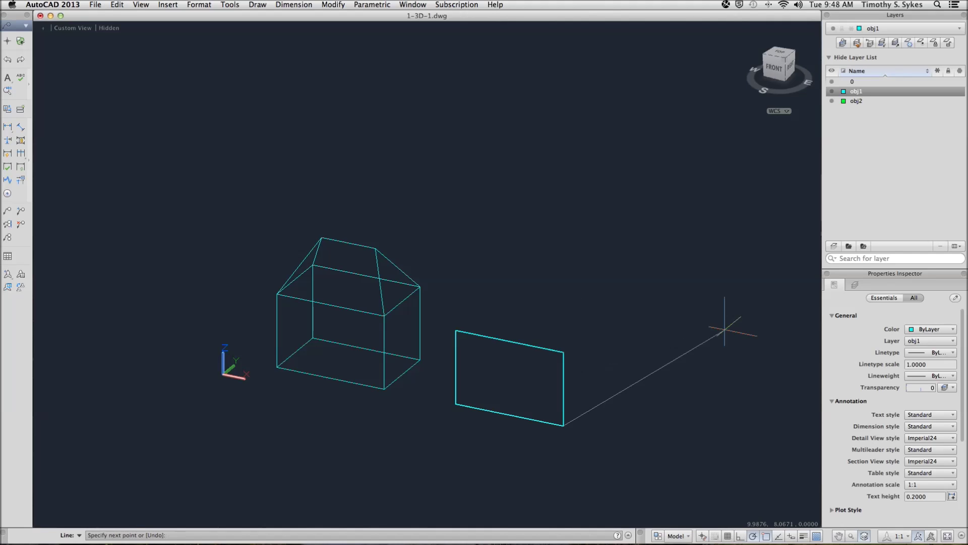
Step: Continue the wall outline 2 units at 90 degrees and 3 units at 180 degrees, and close it into a rectangle
text(@)
text(2<90)
key(Return)
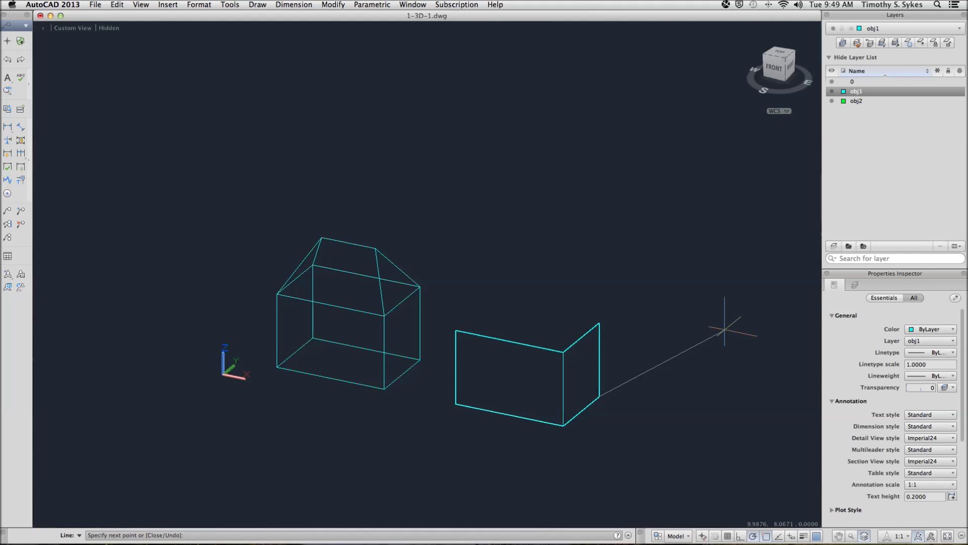
text(@3<180)
key(Return)
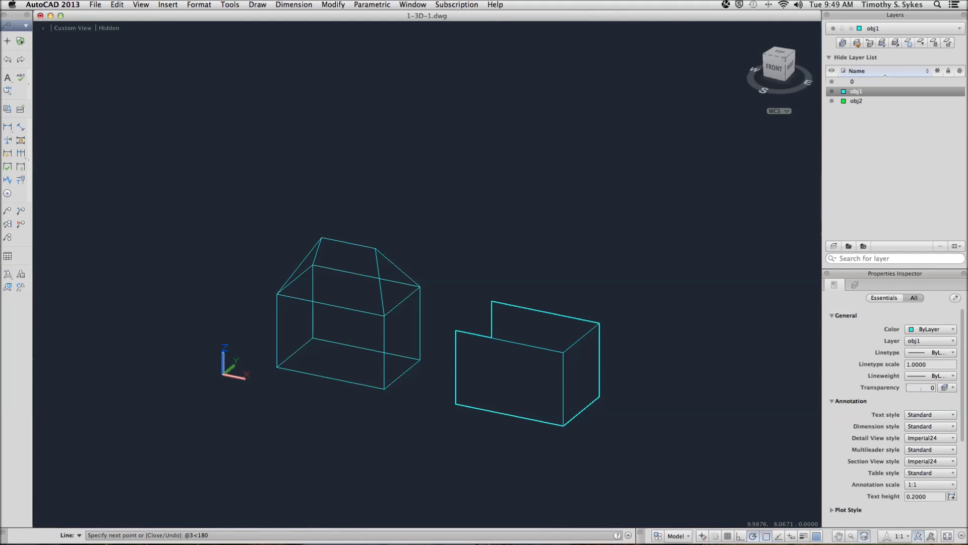
text(c)
key(Return)
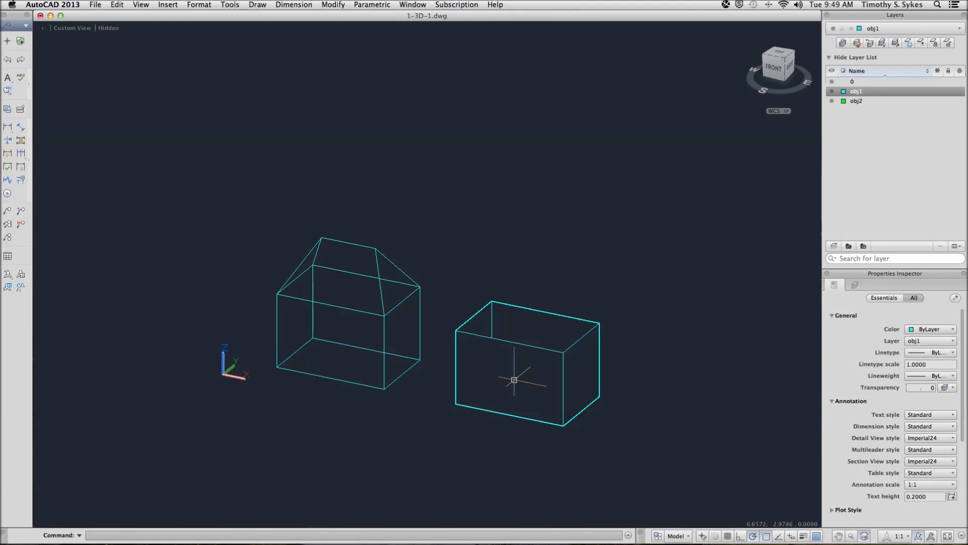
text(th)
key(Return)
key(Escape)
Step: Set the default elevation to 2 and the default thickness to 1.299
text(EL)
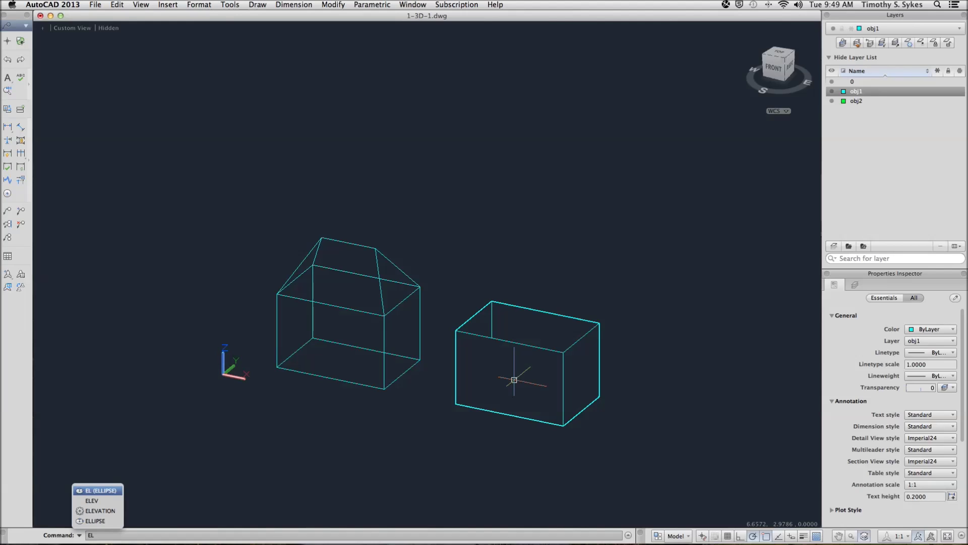
text(eV)
key(Return)
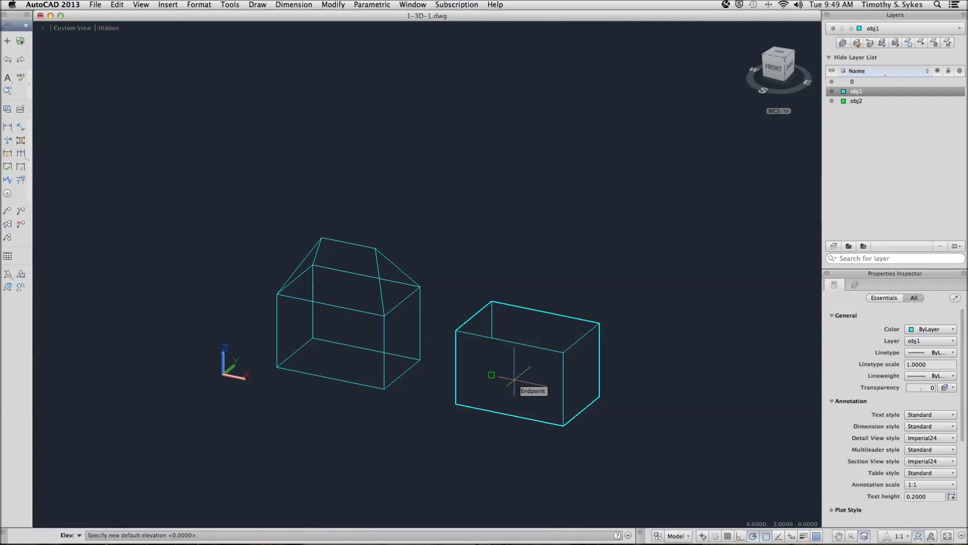
key(Return)
text(1.299)
key(Return)
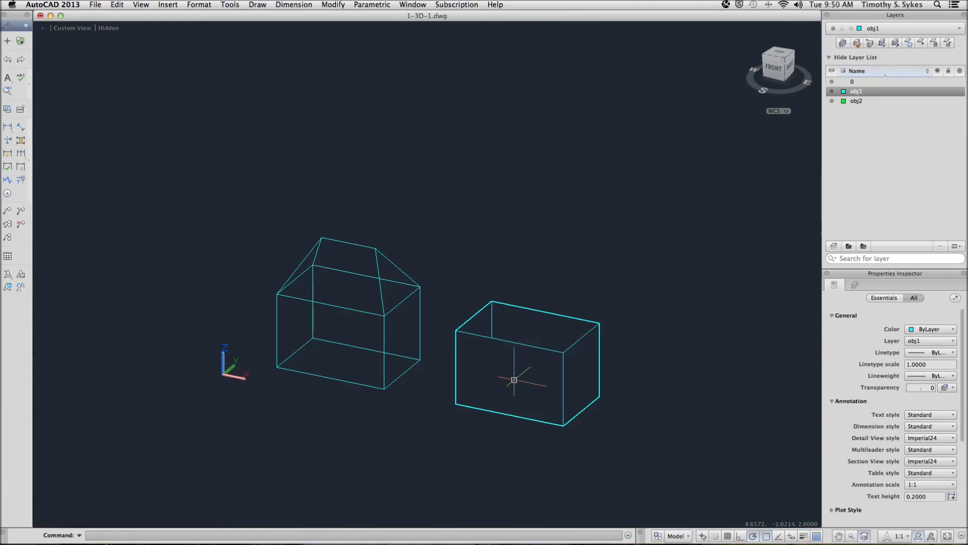
Step: Draw the roof ridge line from 6.75,2 to 8.25,2
text(l)
key(Return)
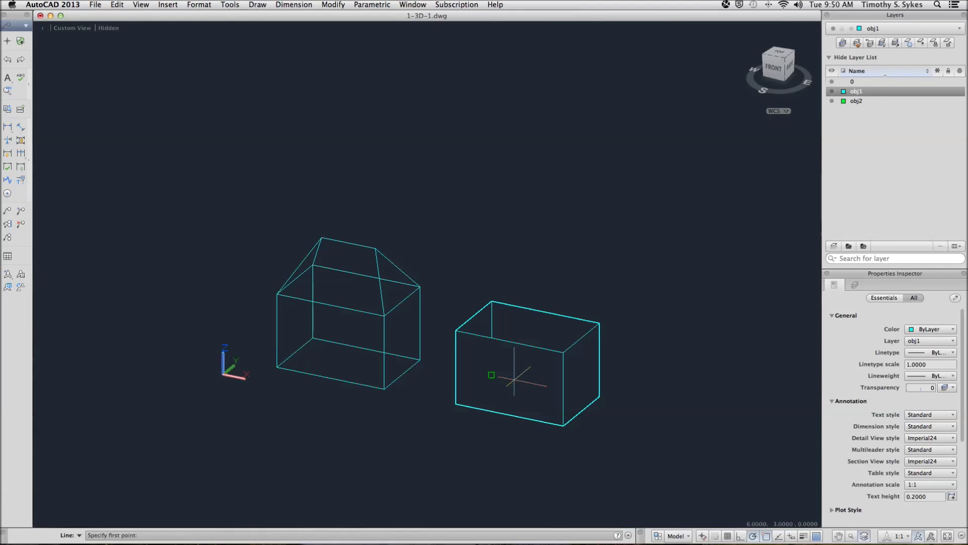
text(6.75,2)
key(Return)
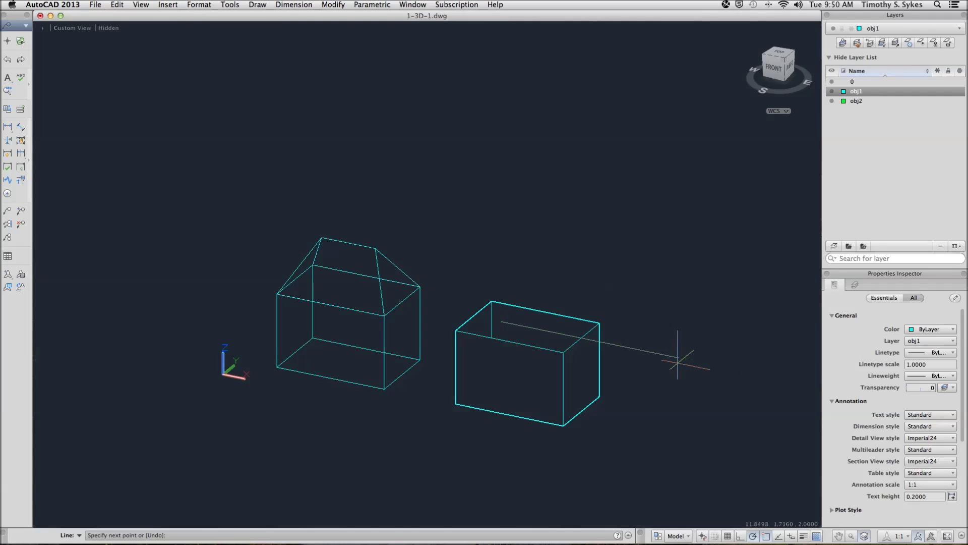
text(8)
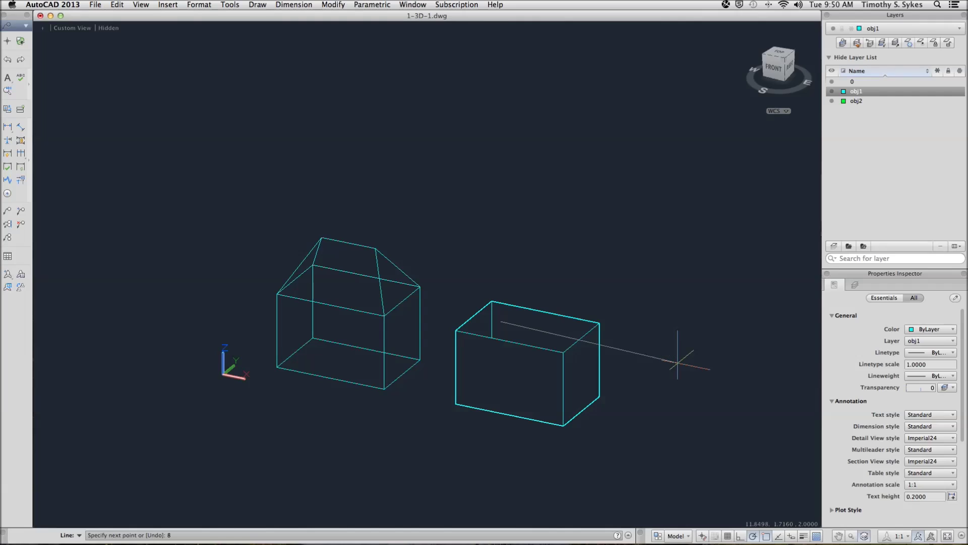
text(.25,0)
key(Return)
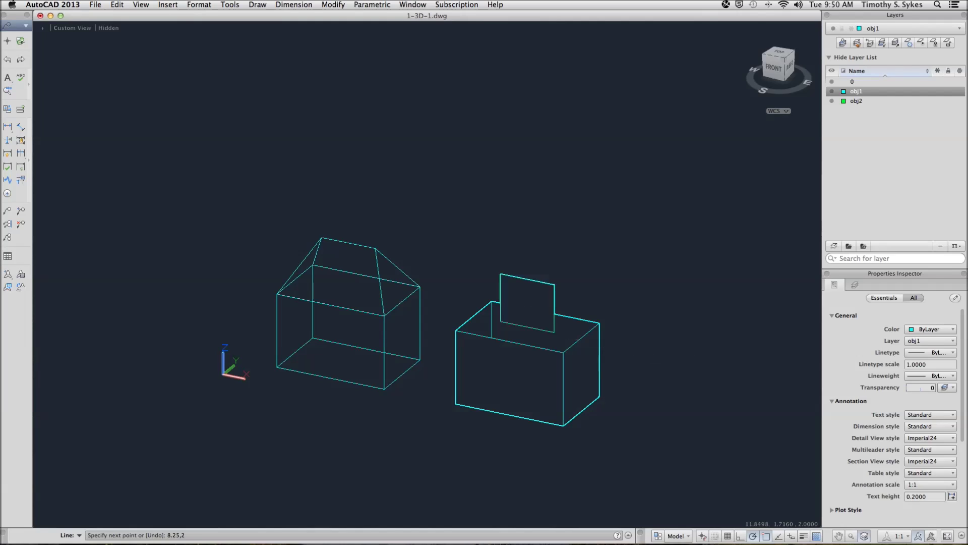
key(Return)
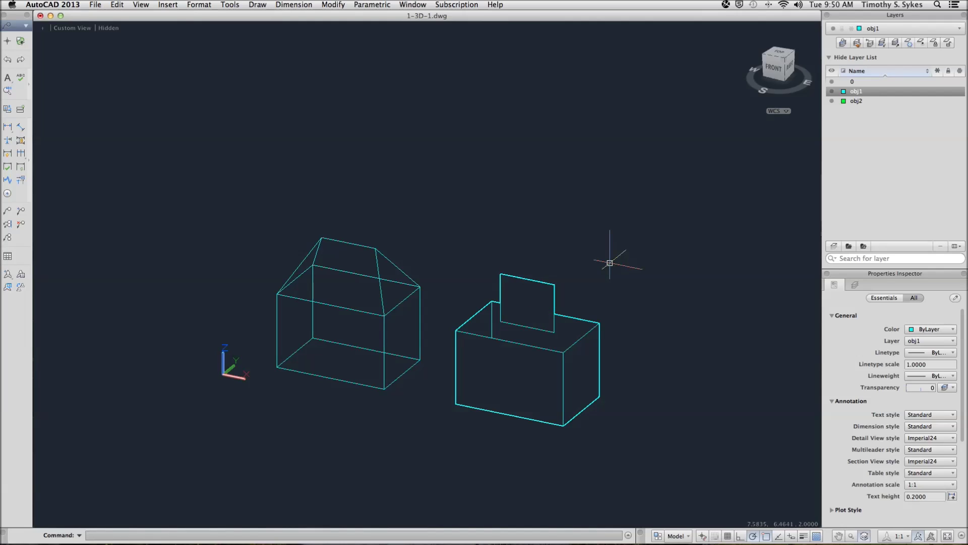
Step: Reset the default thickness and draw the left roof edges from the back wall corner through the ridge face's upper left corner to the front corner
key(Return)
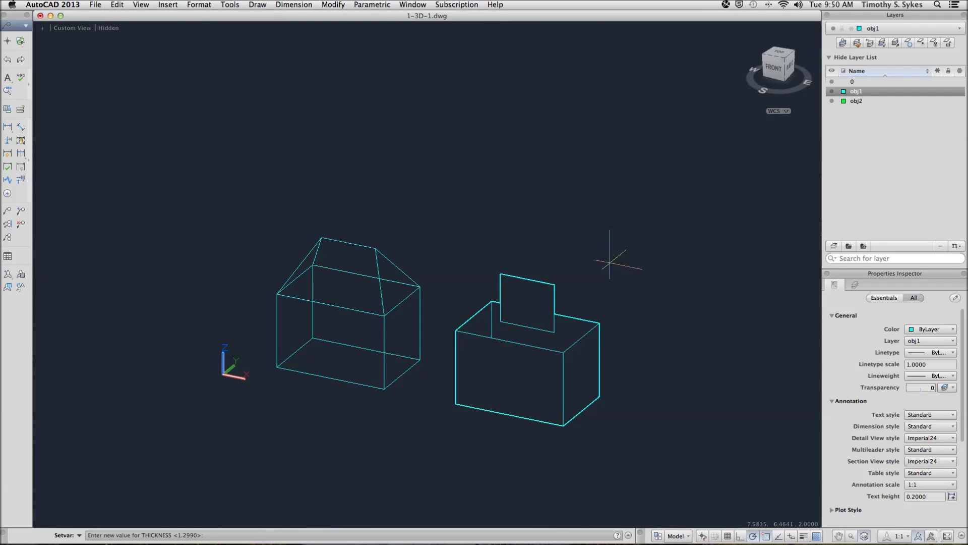
key(Return)
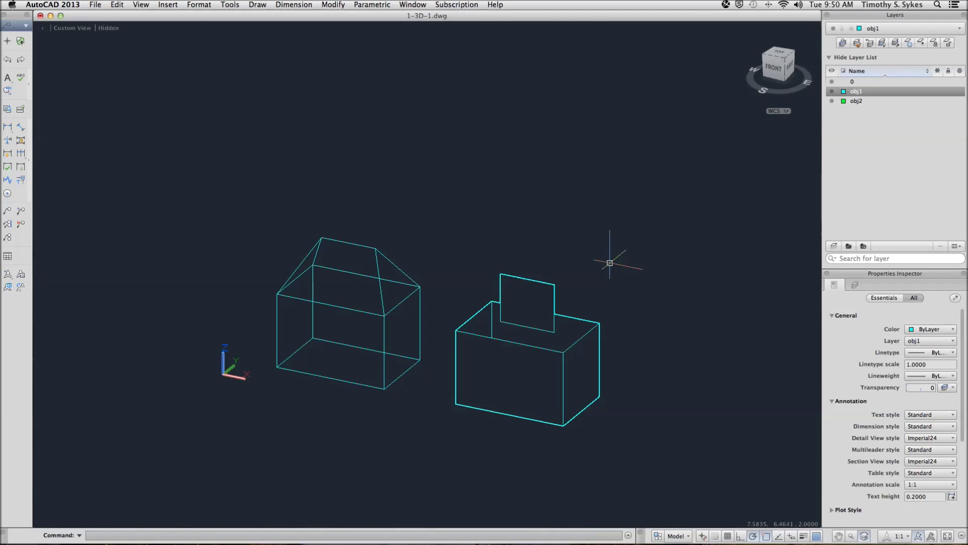
text(l)
key(Return)
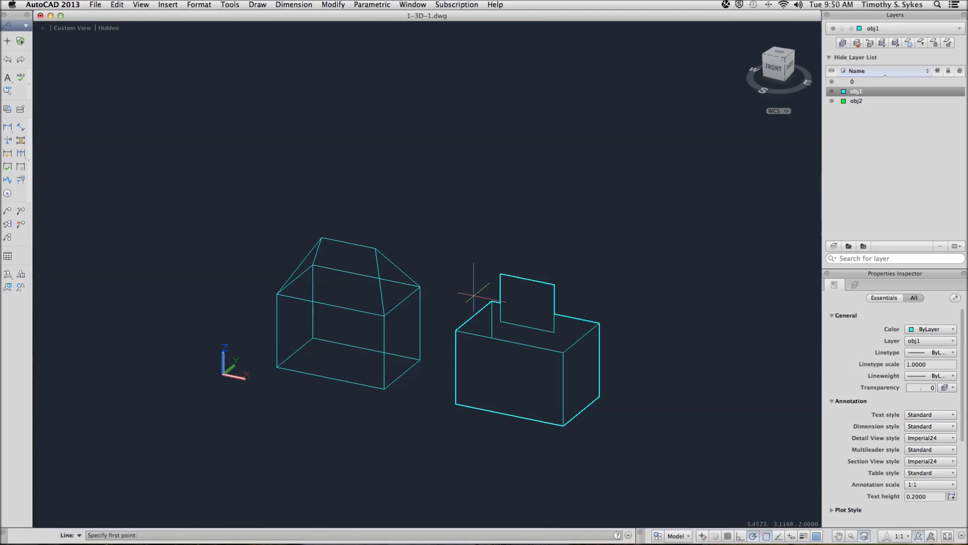
click(491, 301)
click(501, 274)
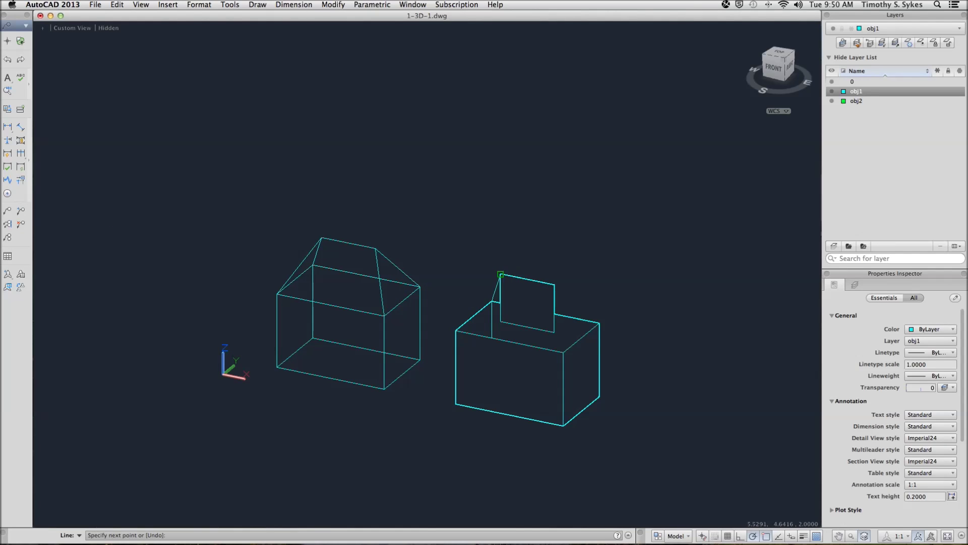
click(455, 331)
key(Return)
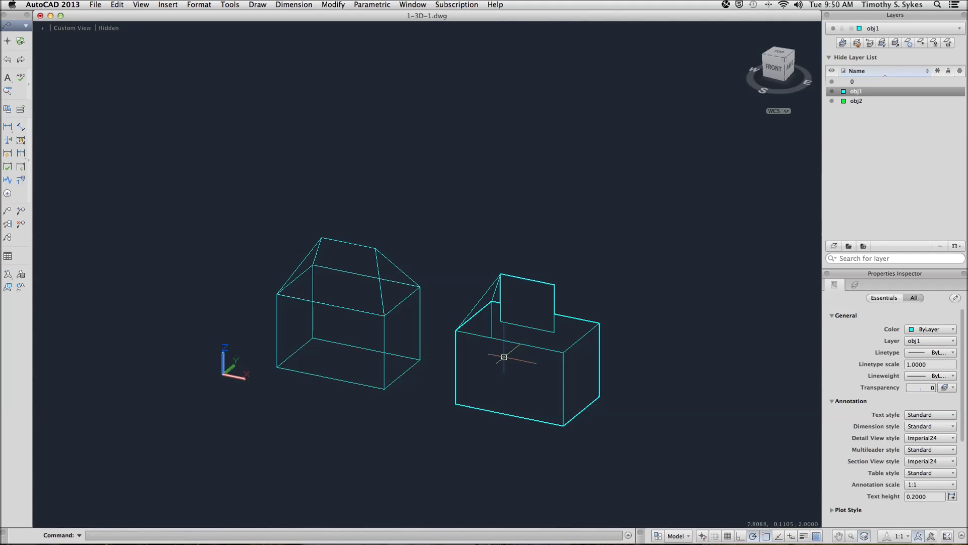
Step: Draw the right roof edges from the front wall corner through the ridge face's upper right corner to the back corner
key(Return)
click(564, 352)
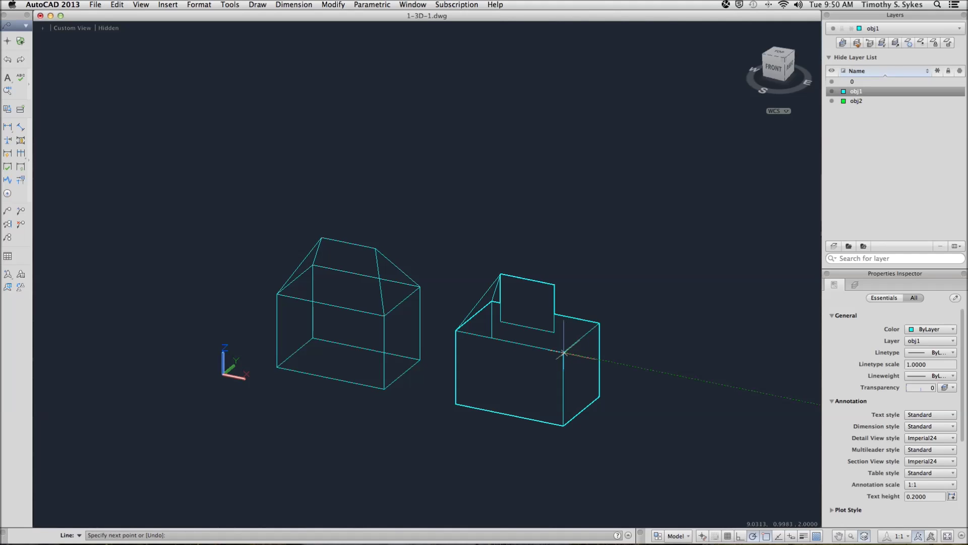
click(555, 284)
click(599, 323)
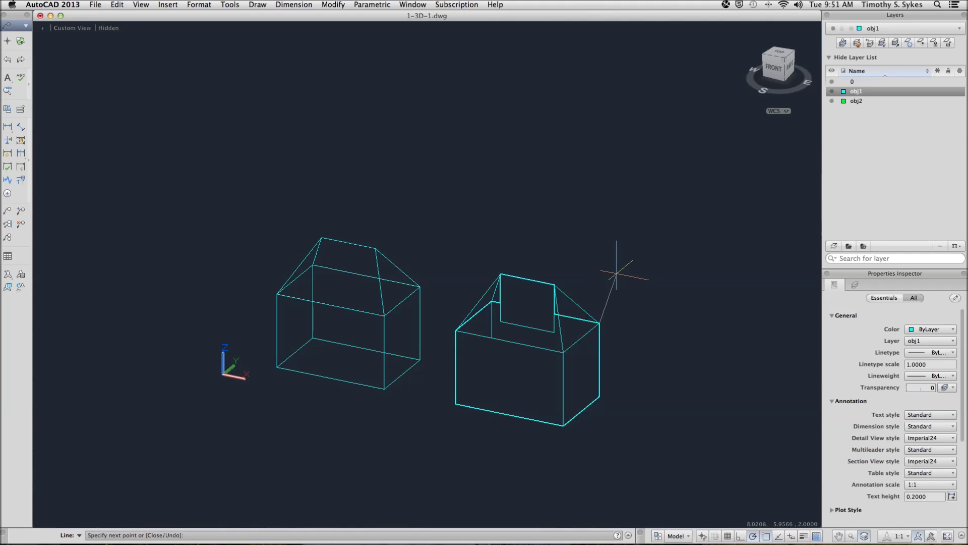
key(Return)
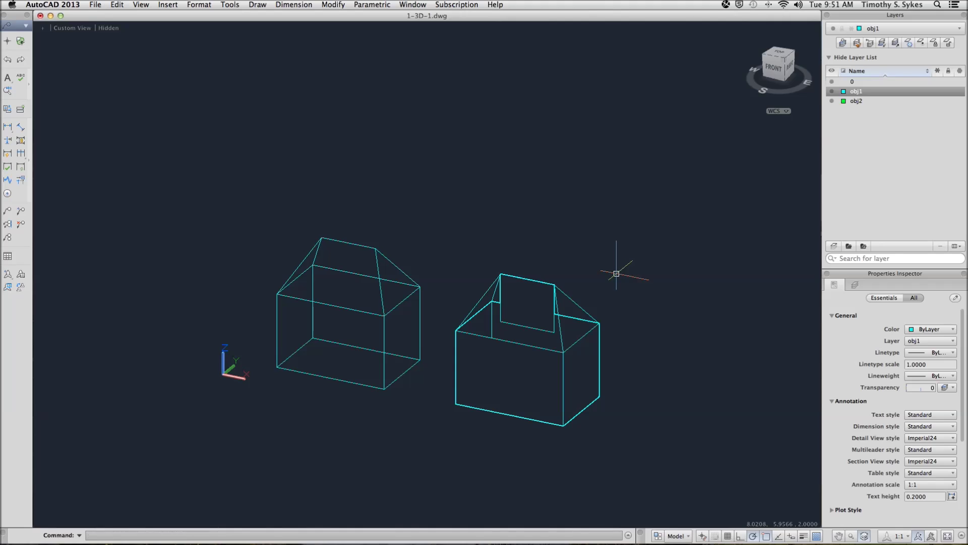
Step: Move the ridge line's start and end points up to the roof edge peaks, at Z 3.299
click(534, 280)
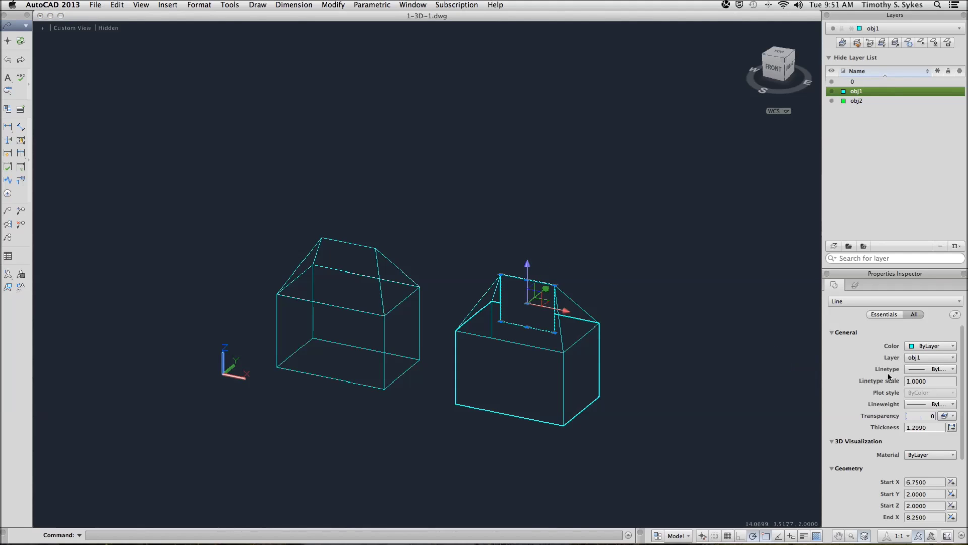
scroll(857, 377, down, 5)
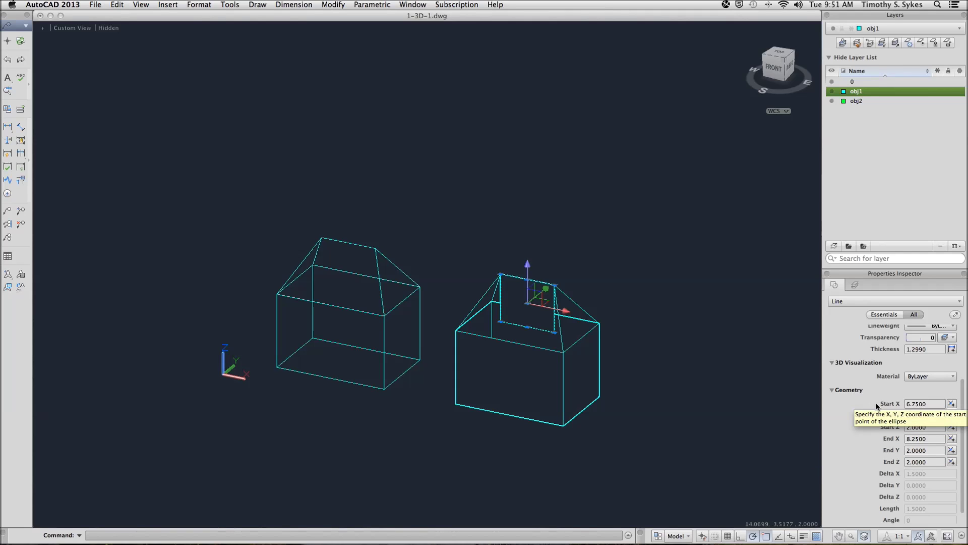
click(952, 404)
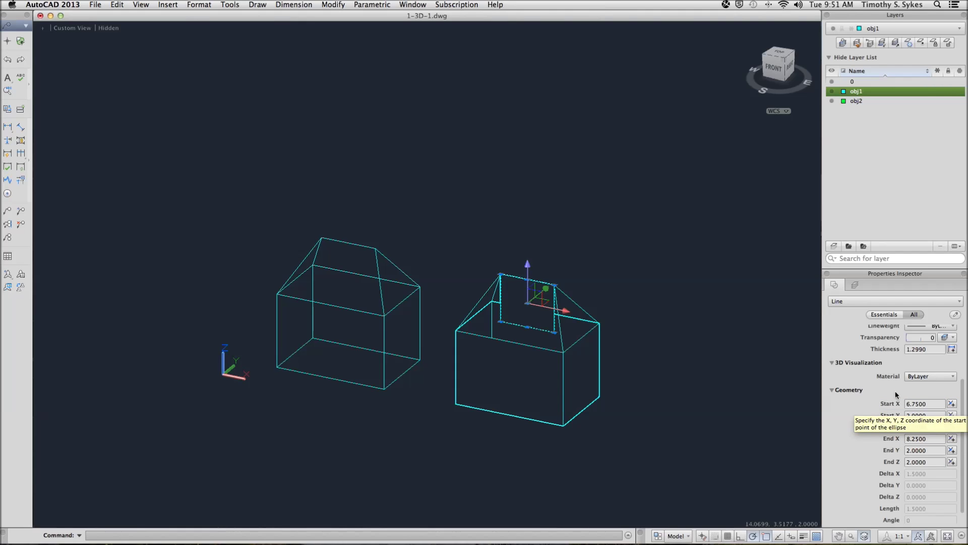
click(499, 274)
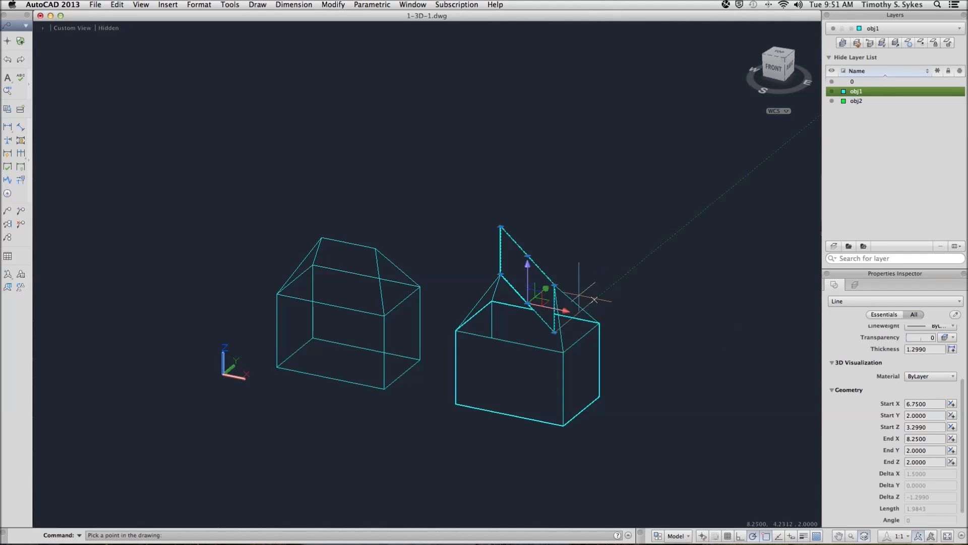
click(555, 285)
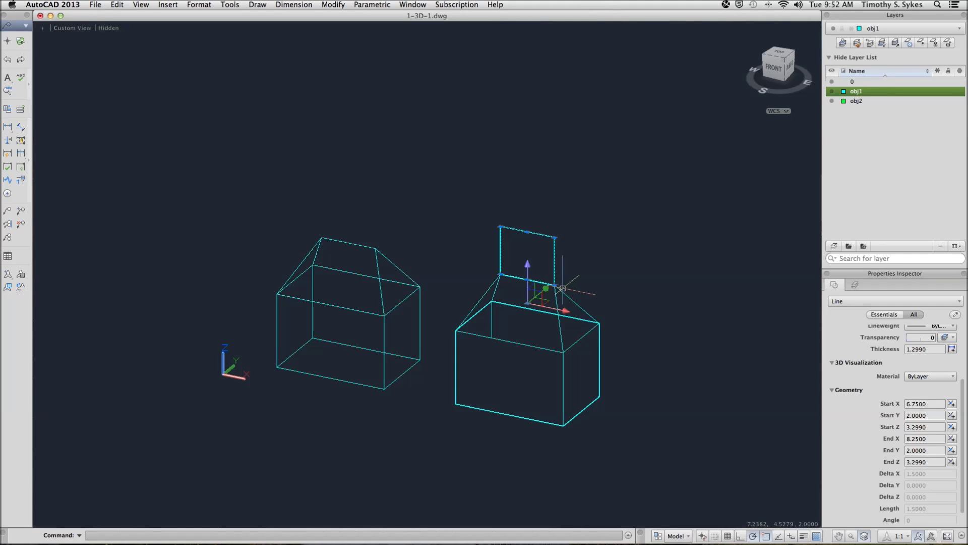
Step: Set the ridge line's thickness to 0 and deselect it
click(927, 349)
text(0)
key(Return)
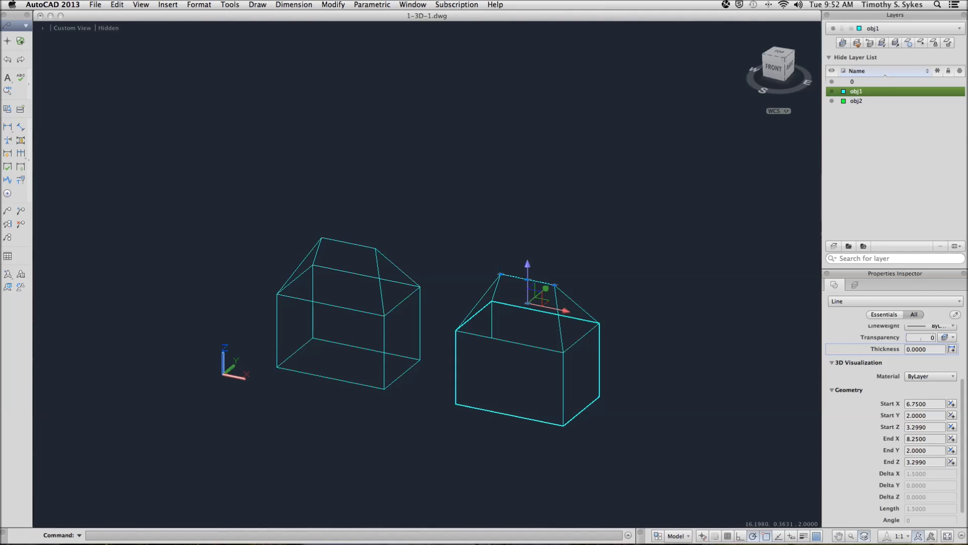
key(Escape)
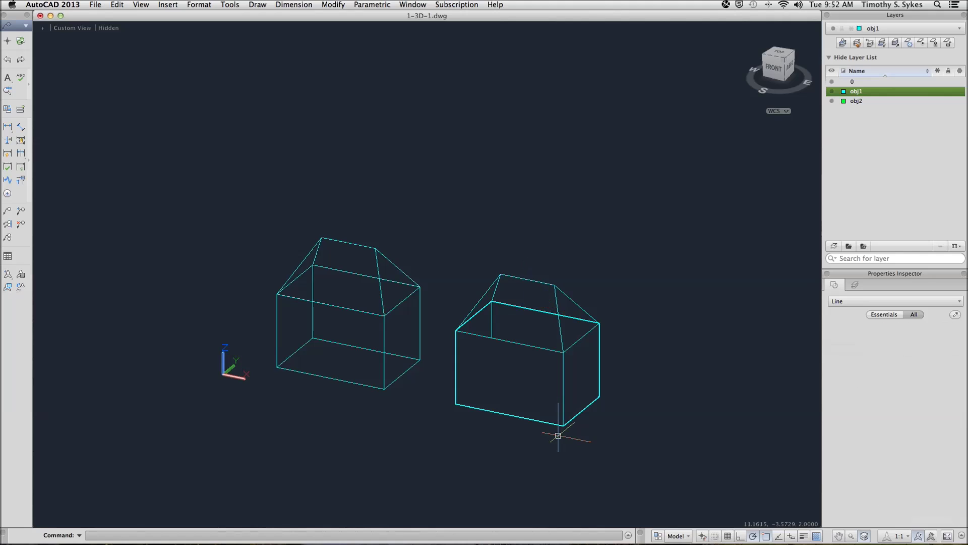